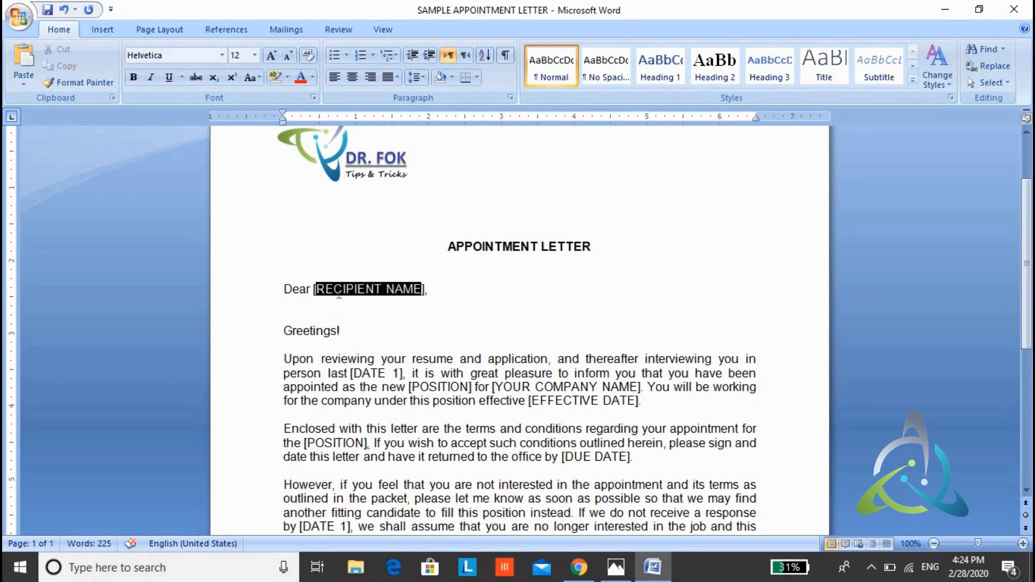
Step: Review the appointment letter's logo, heading, greeting and bracketed placeholders
left_click(351, 314)
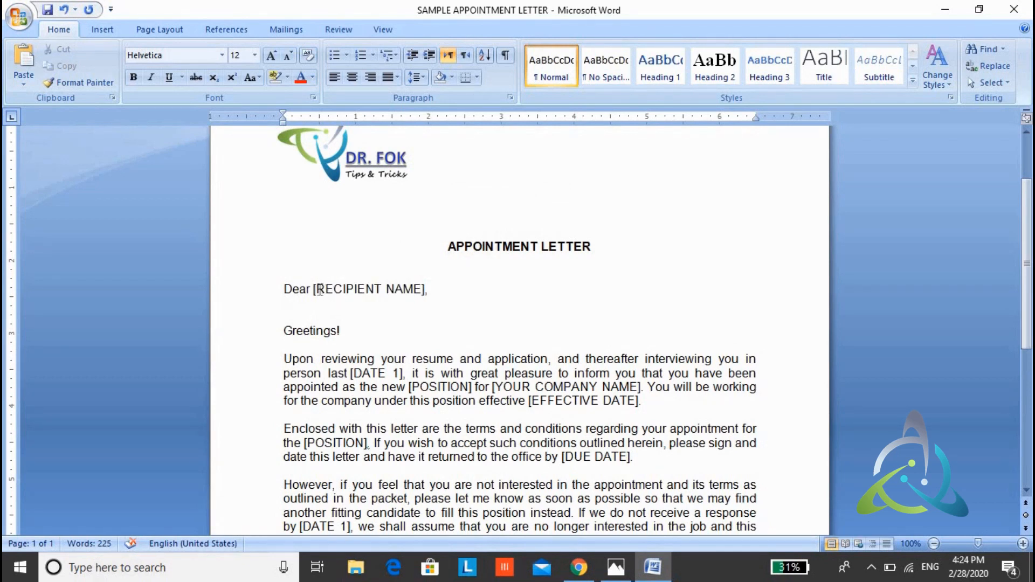
left_click(389, 319)
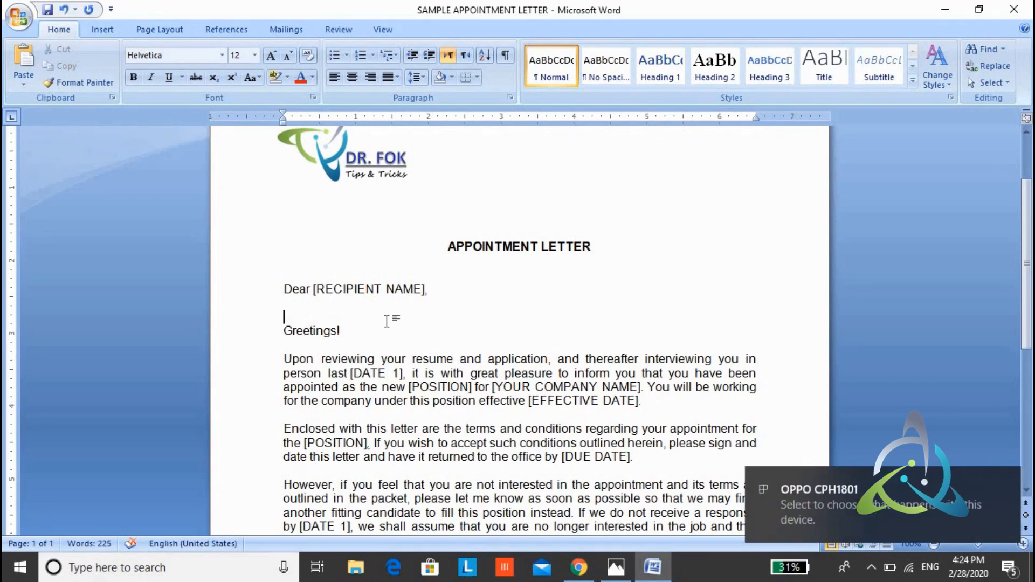
left_click(395, 330)
left_click(442, 289)
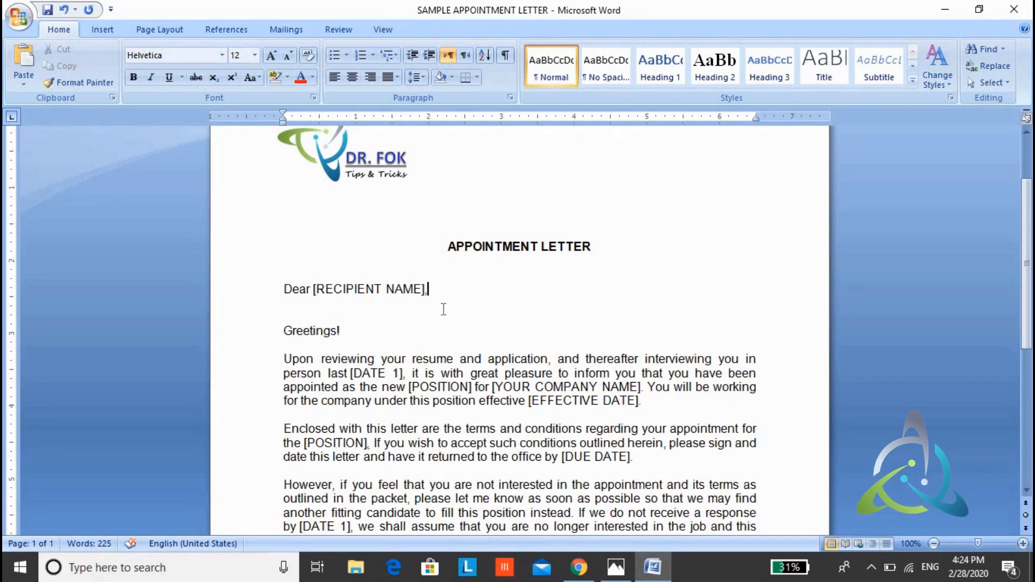
scroll(443, 309, "up", 3)
scroll(495, 359, "down", 4)
scroll(474, 296, "up", 4)
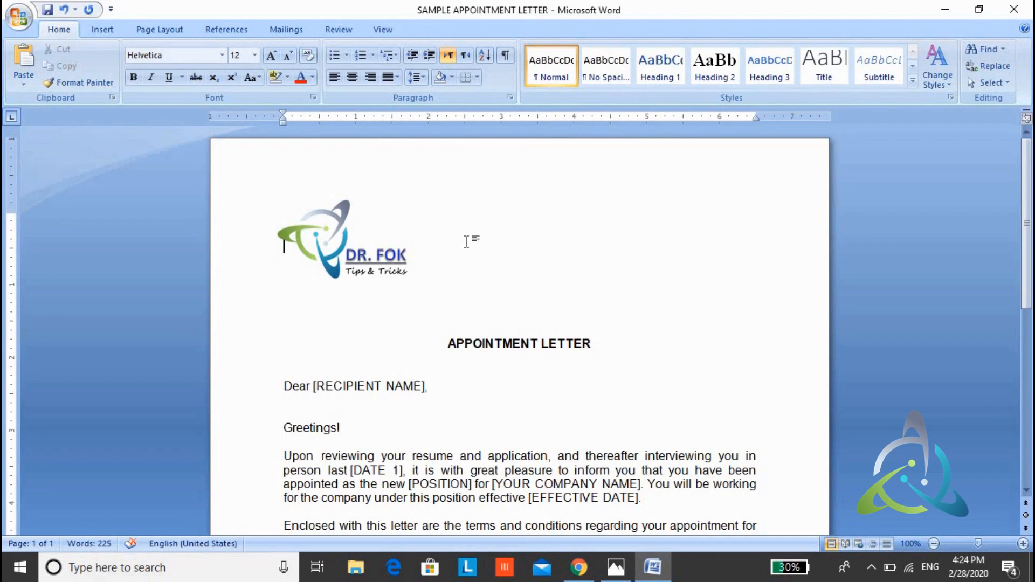
left_click(474, 376)
left_click(511, 396)
scroll(511, 396, "down", 3)
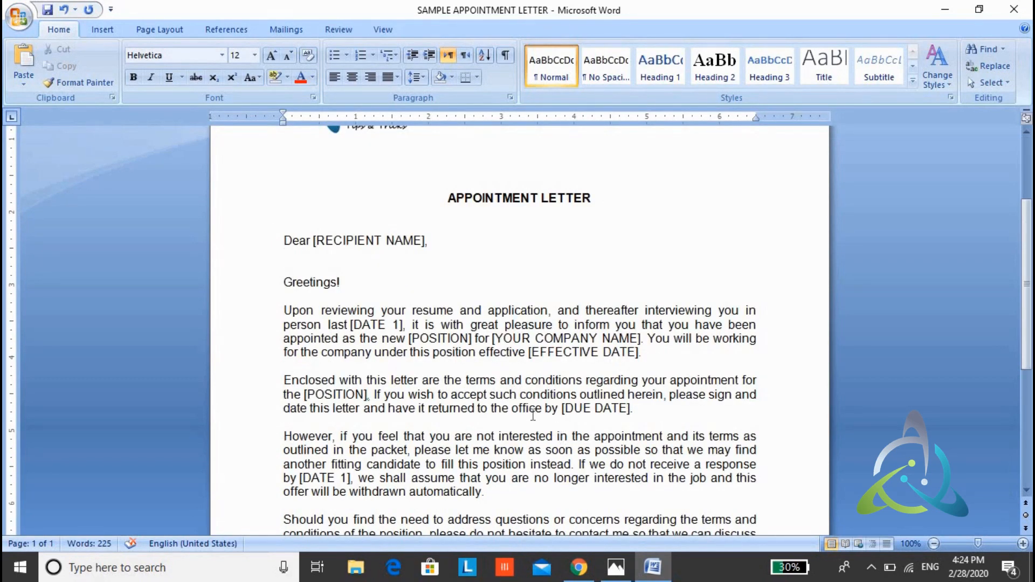
Step: Switch to the Photos app, enlarge the keyboard picture to examine the marked shortcut keys, and return to the Word letter
key("alt+Tab")
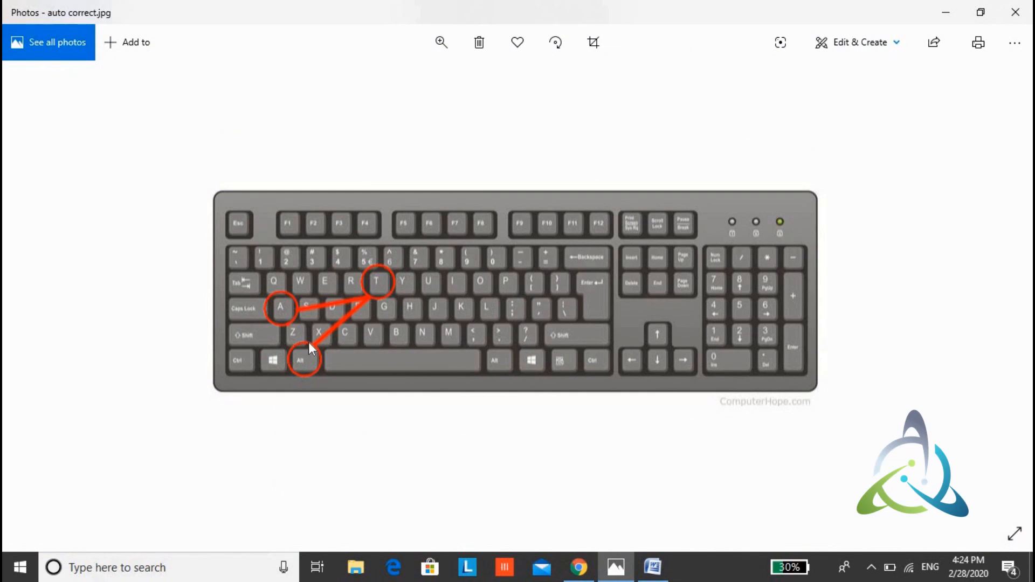
left_click(442, 42)
left_click(382, 81)
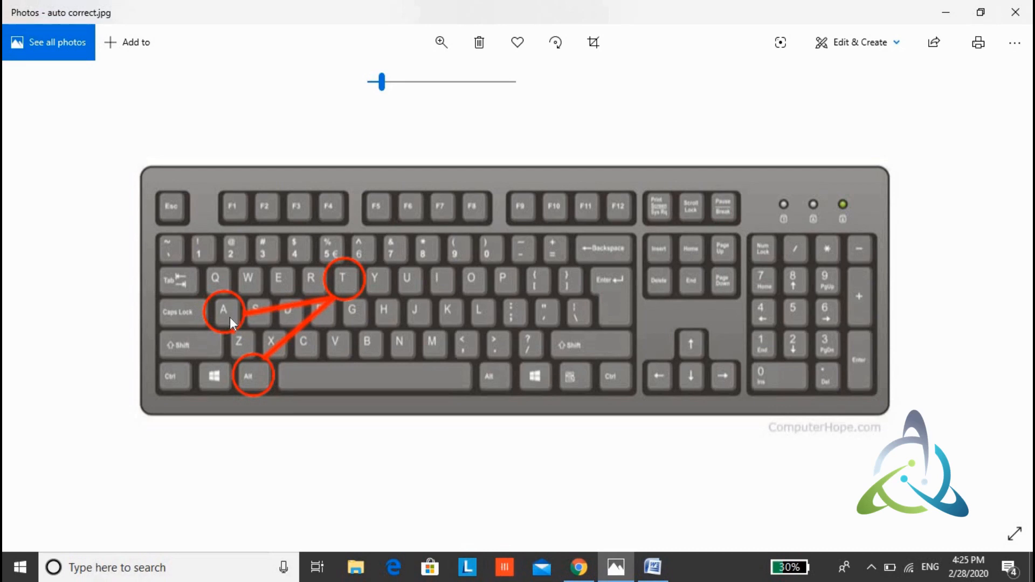
left_click(652, 566)
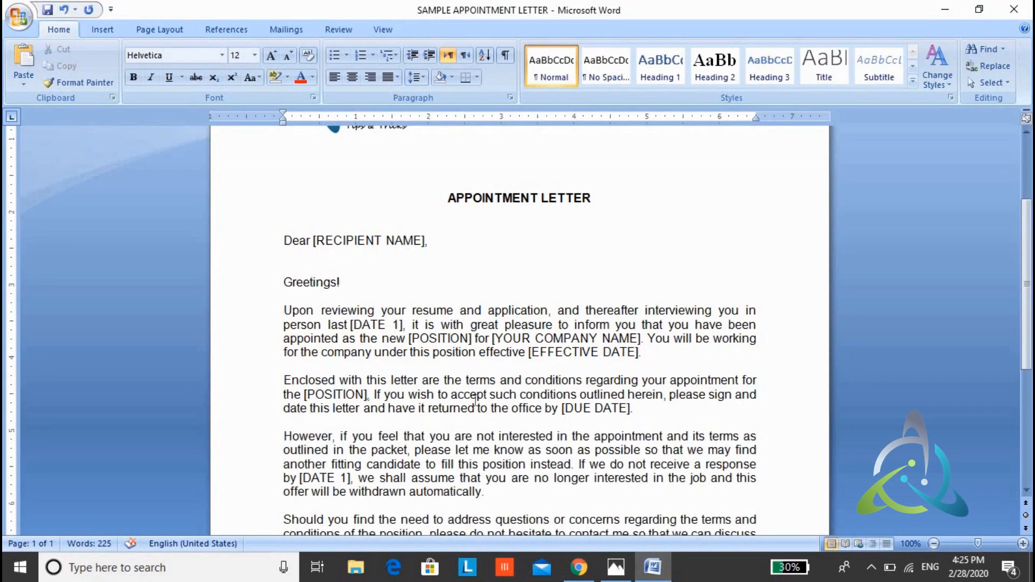
key("alt")
key("t")
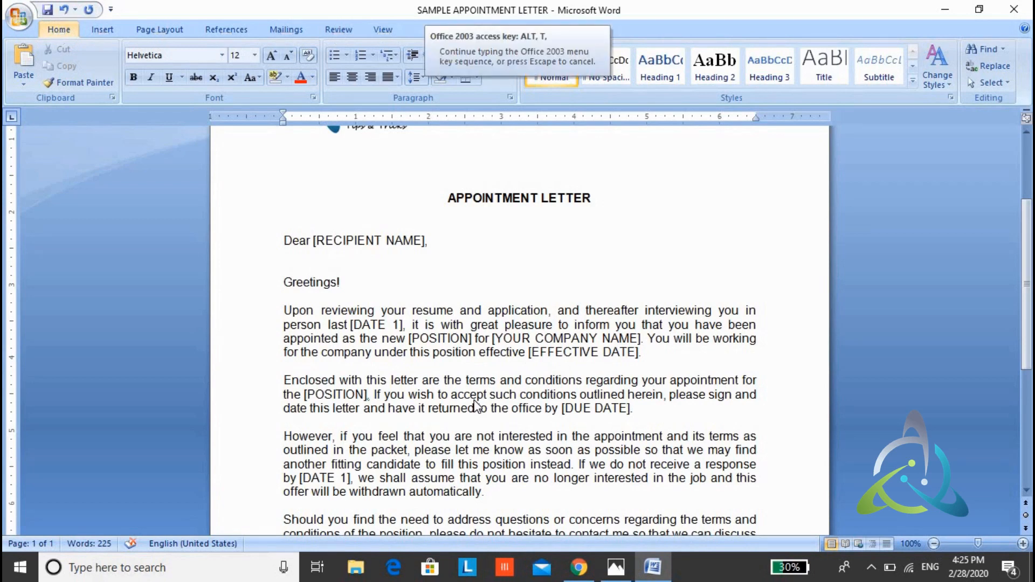
key("a")
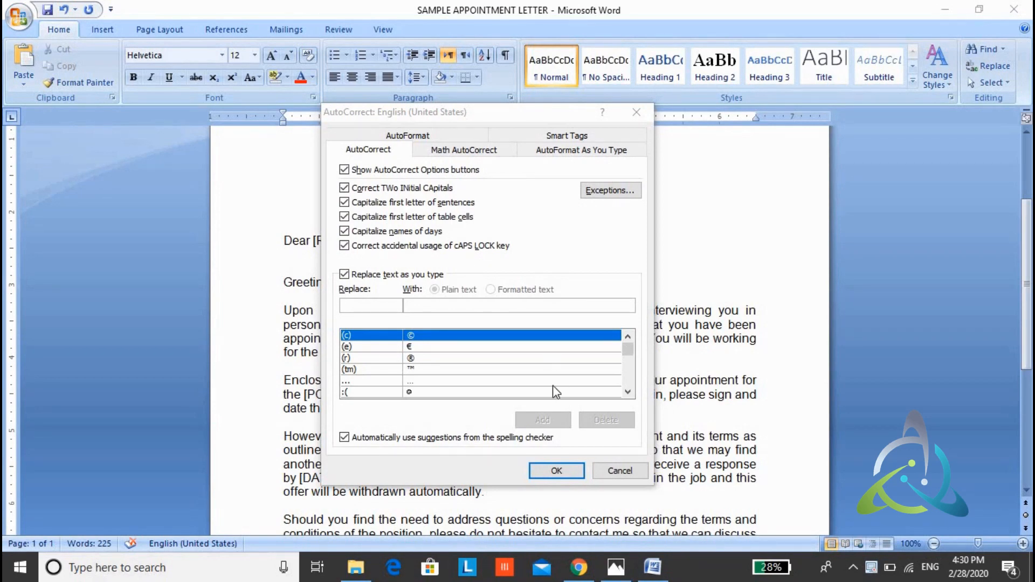
left_click(619, 471)
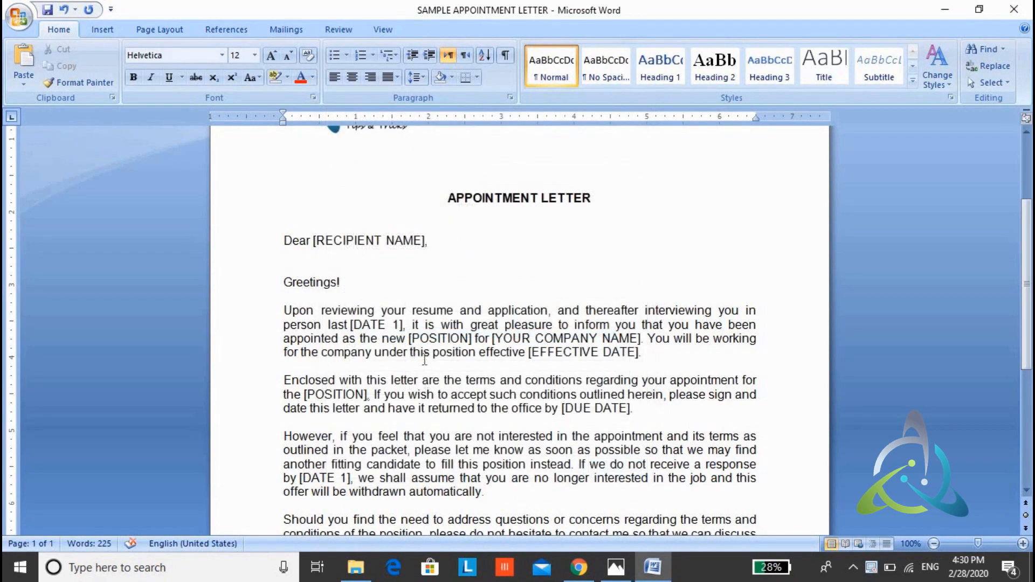
Step: Select the entire appointment letter and open the AutoCorrect options for it
left_click(365, 293)
scroll(432, 297, "up", 2)
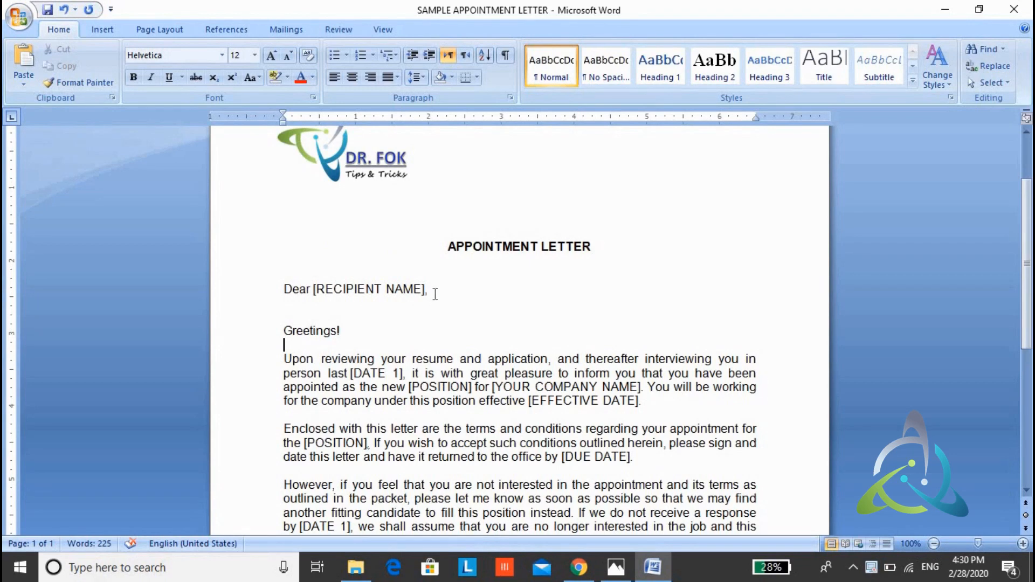
left_click(449, 294)
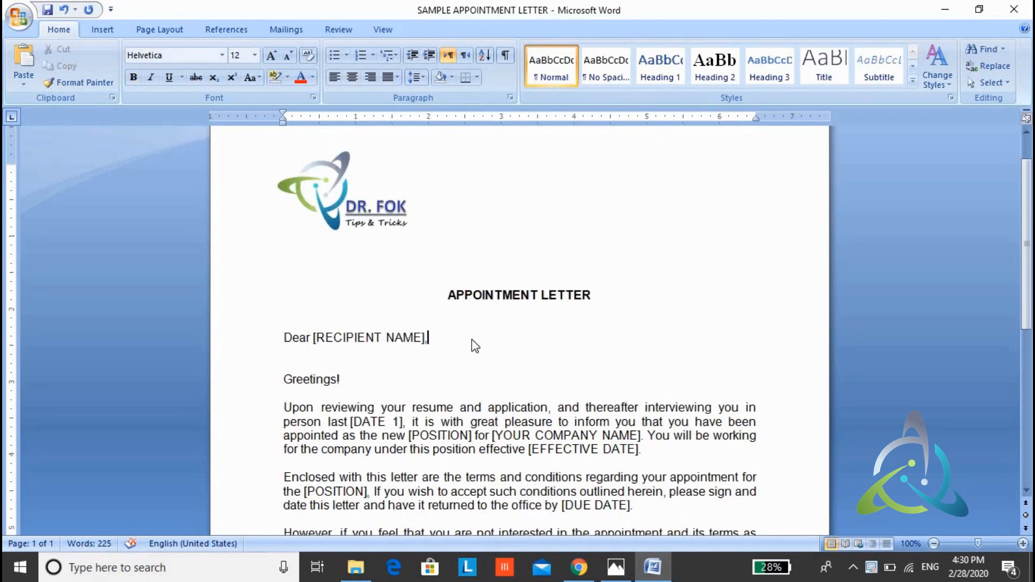
key("ctrl+a")
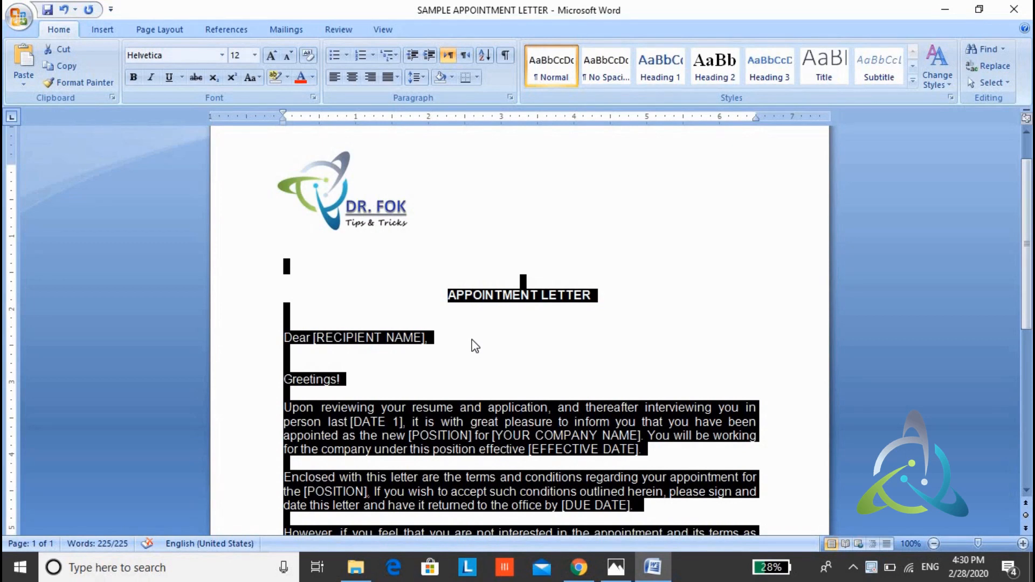
key("alt")
key("t")
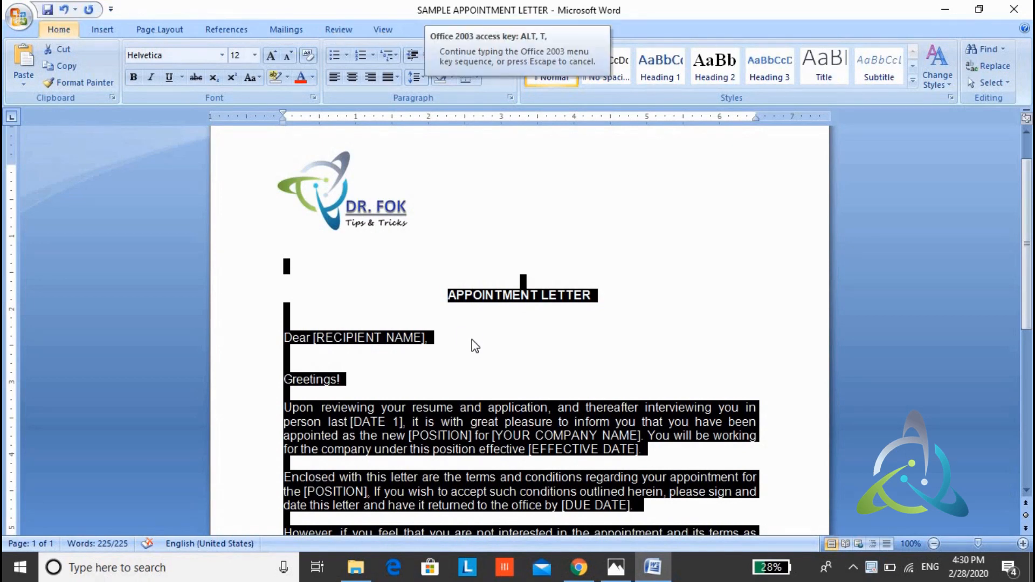
key("a")
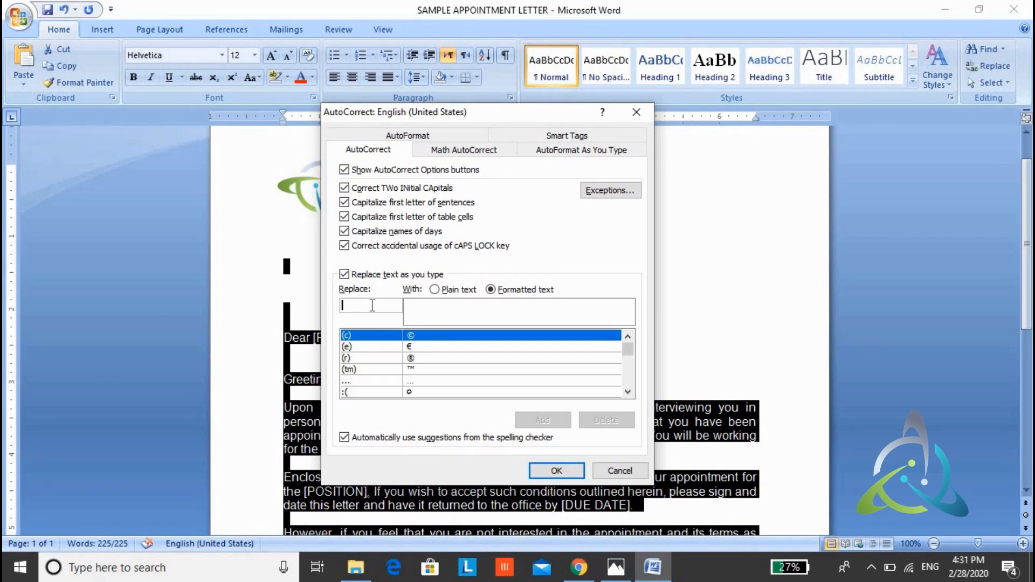
type("LETTER")
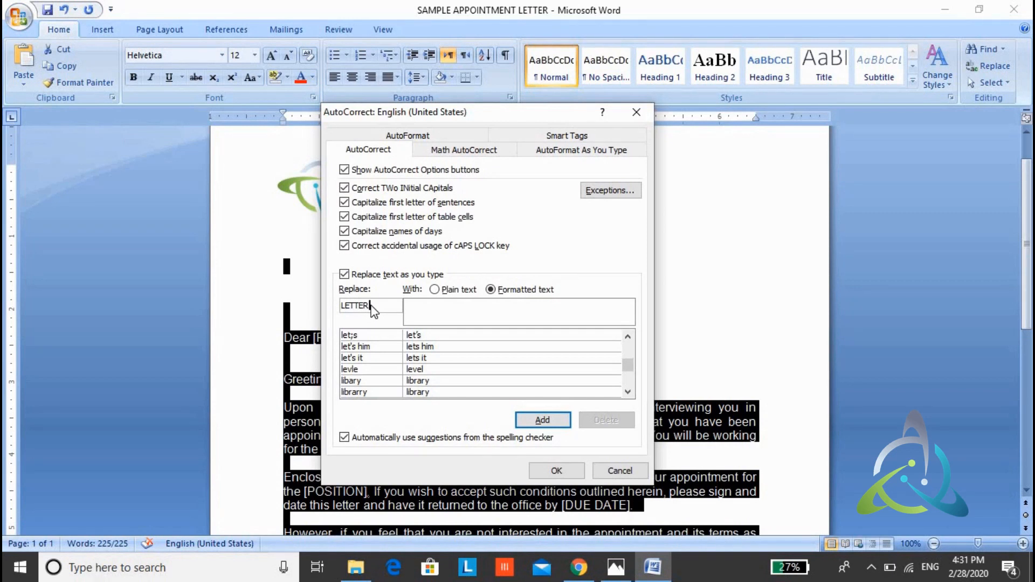
key("BackSpace")
key("BackSpace")
key("BackSpace")
key("BackSpace")
key("BackSpace")
key("BackSpace")
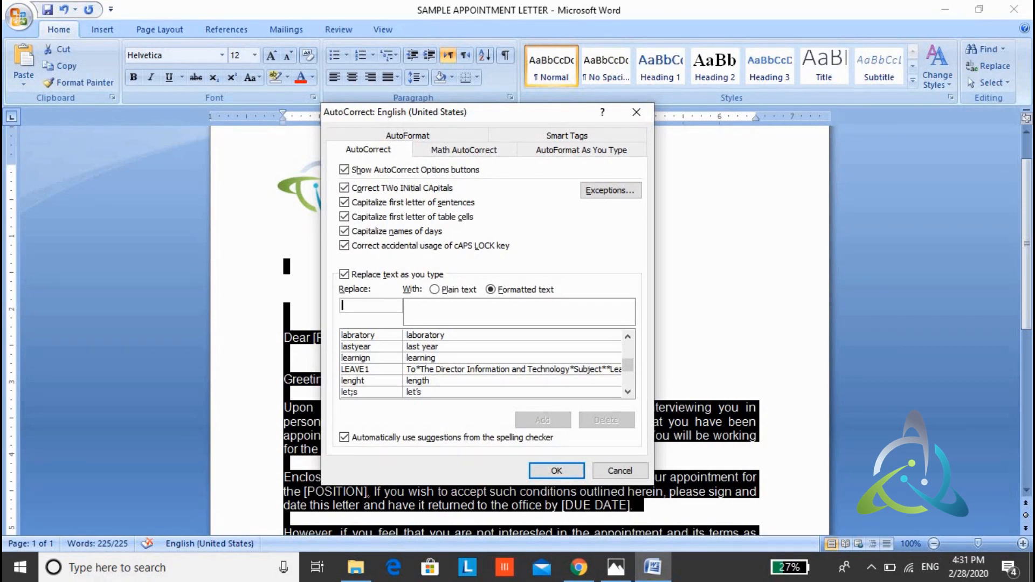
Step: Add an AutoCorrect entry that replaces AL0 with the selected letter as formatted text, accept the settings and deselect the letter
type("A")
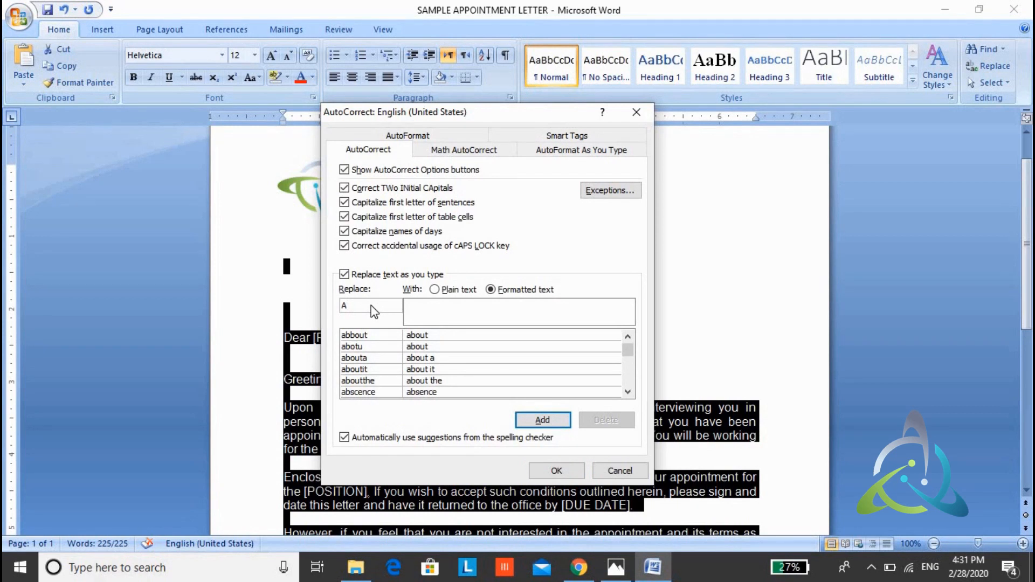
type("L")
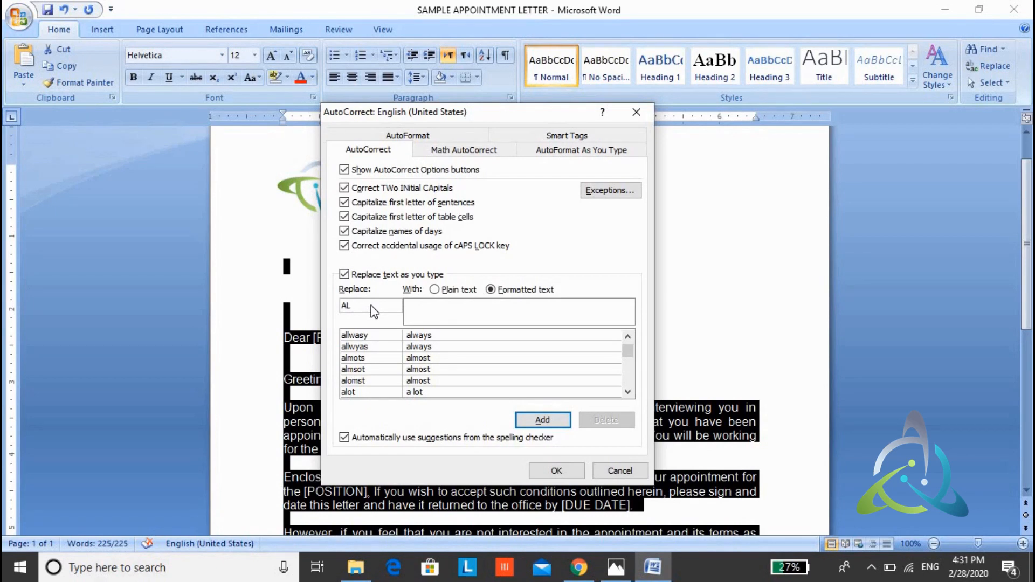
type("O")
left_click(543, 421)
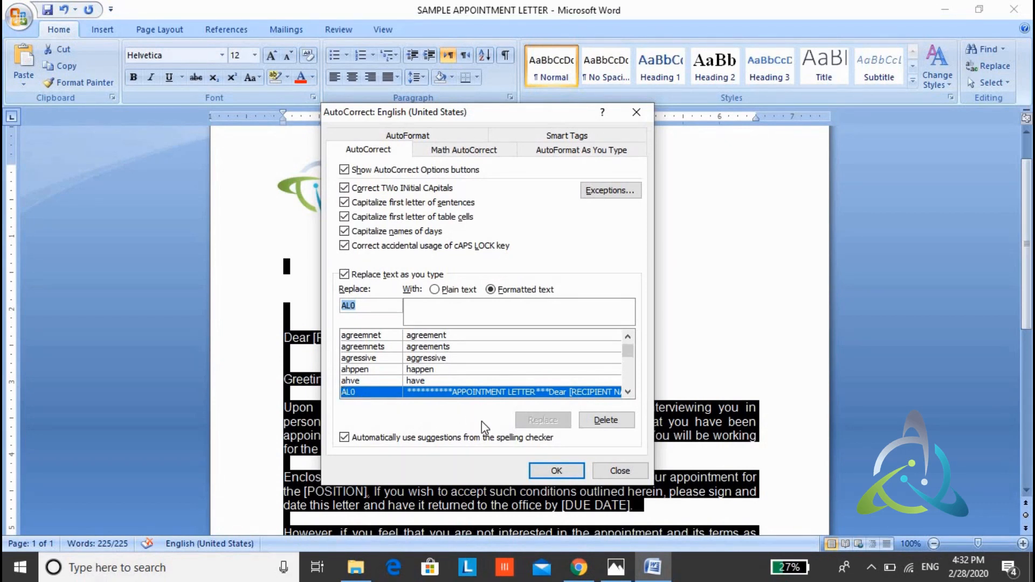
left_click(556, 471)
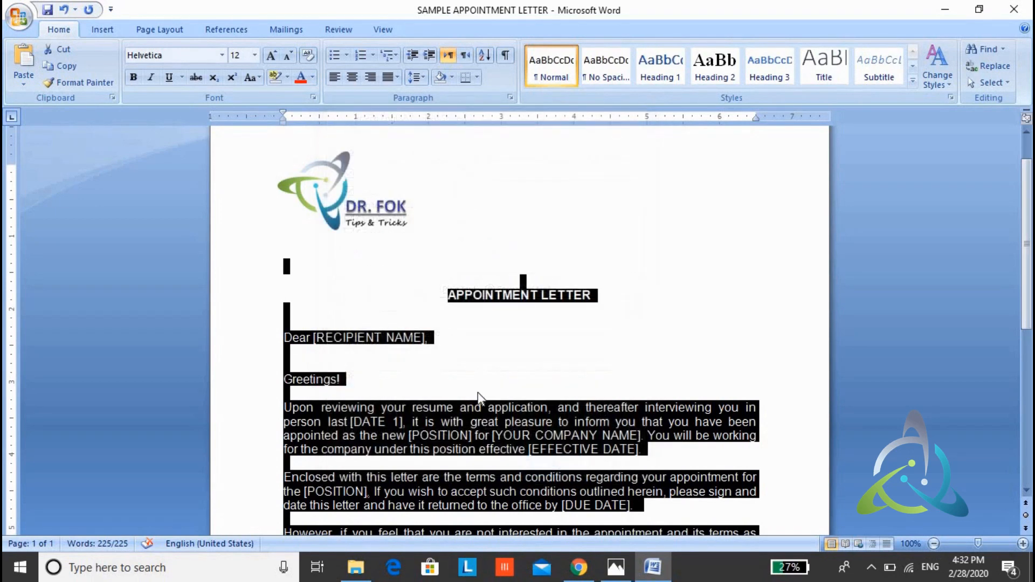
left_click(477, 380)
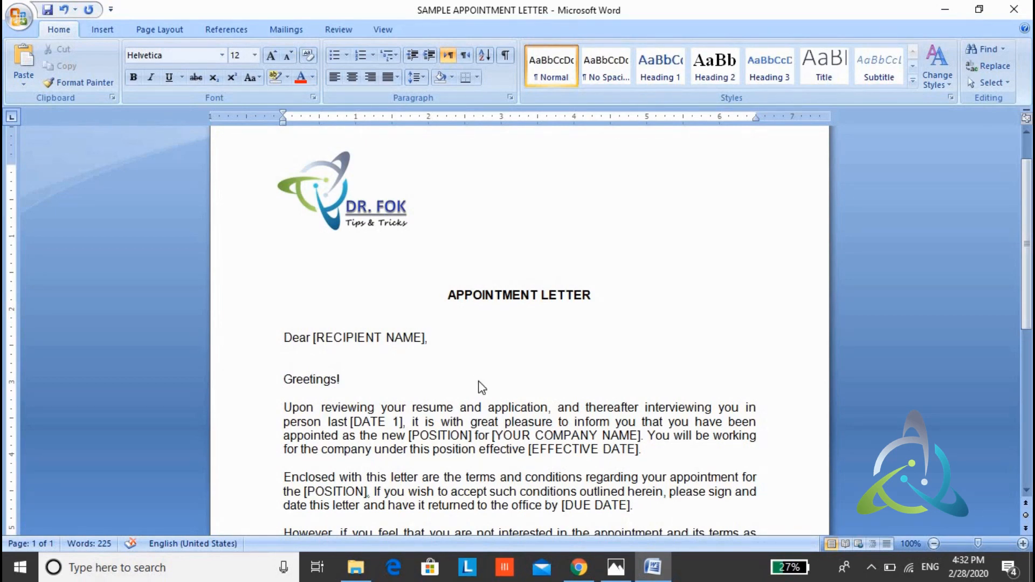
Step: Create a new blank document and insert the appointment letter using its AutoCorrect abbreviation AL0
key("ctrl+n")
left_click(788, 27)
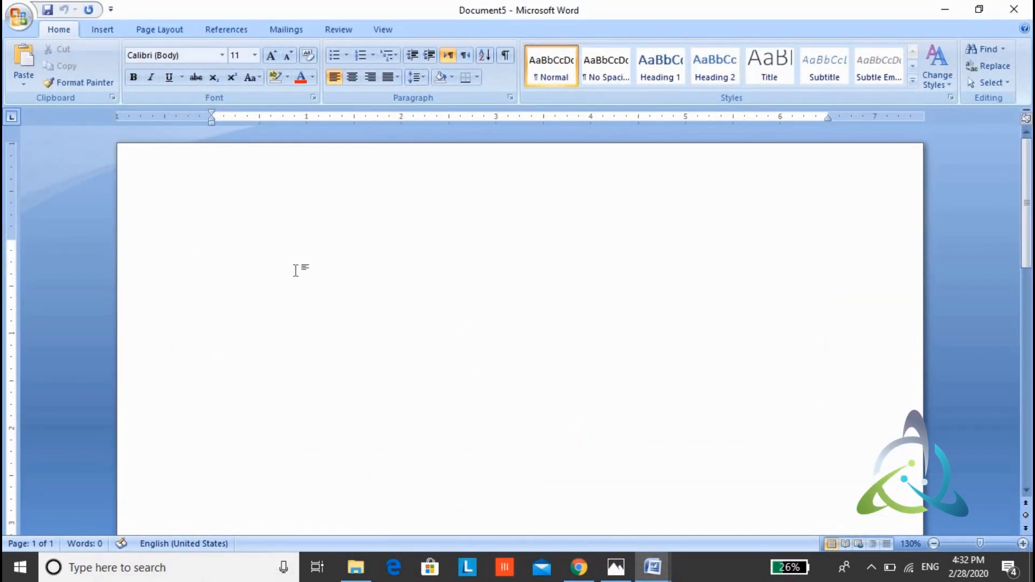
type("ALO")
key("ctrl+v")
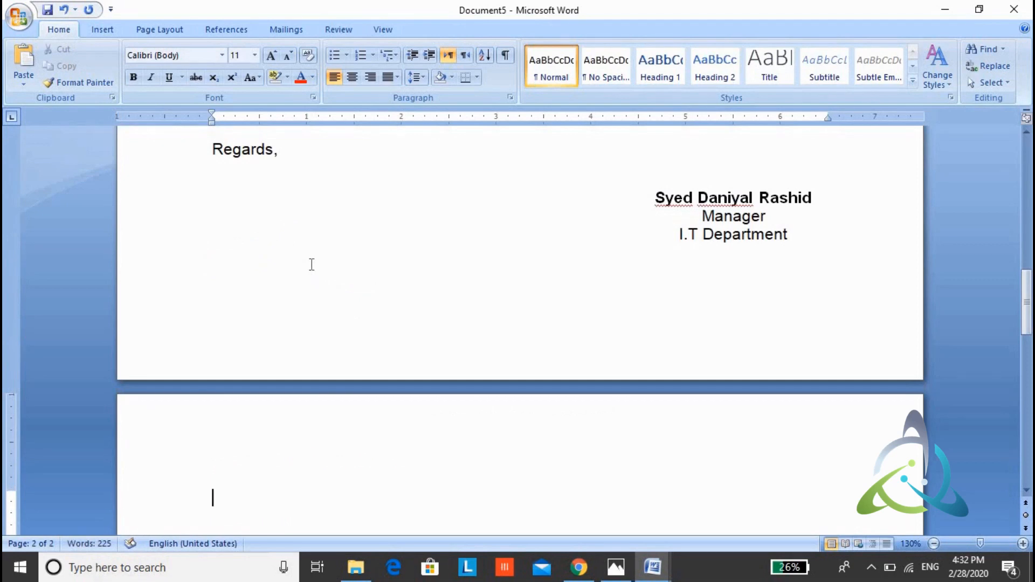
Step: Examine the inserted letter from the logo to the signature block, checking its content and formatting
scroll(311, 264, "up", 2)
scroll(311, 264, "up", 12)
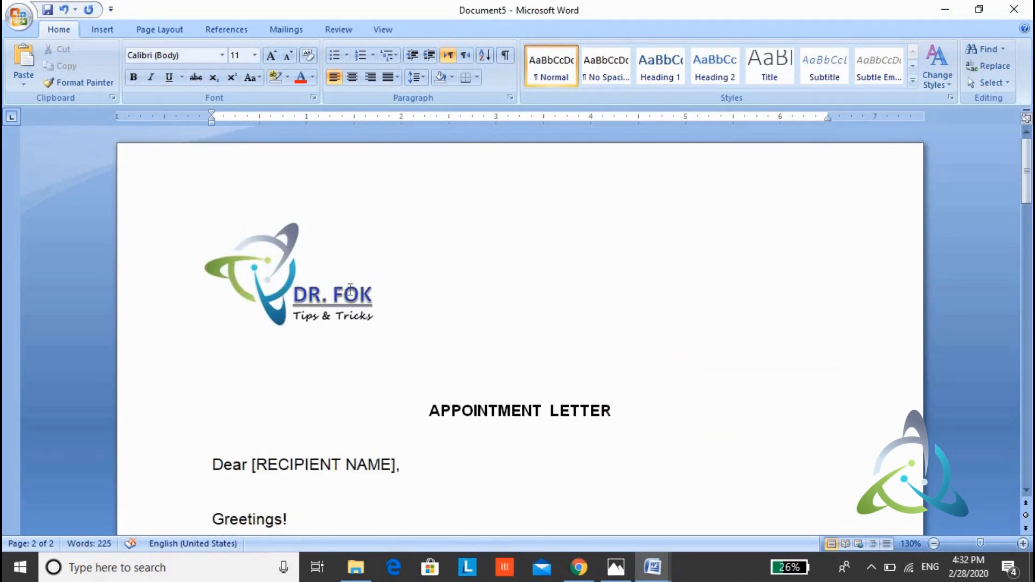
scroll(351, 289, "down", 2)
scroll(350, 290, "down", 1)
scroll(348, 290, "up", 3)
left_click(347, 294)
left_click(438, 339)
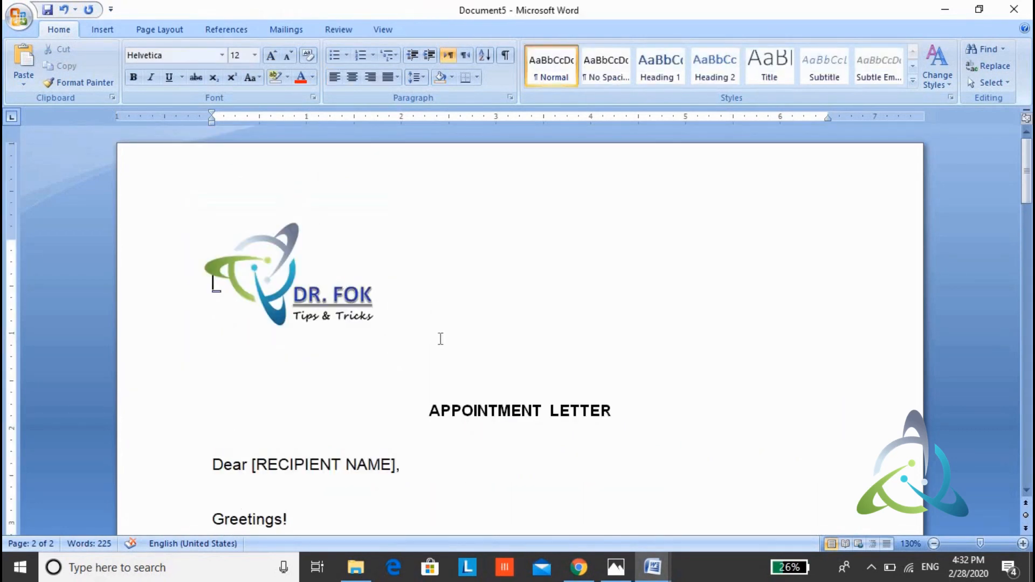
scroll(439, 336, "down", 3)
scroll(438, 333, "down", 2)
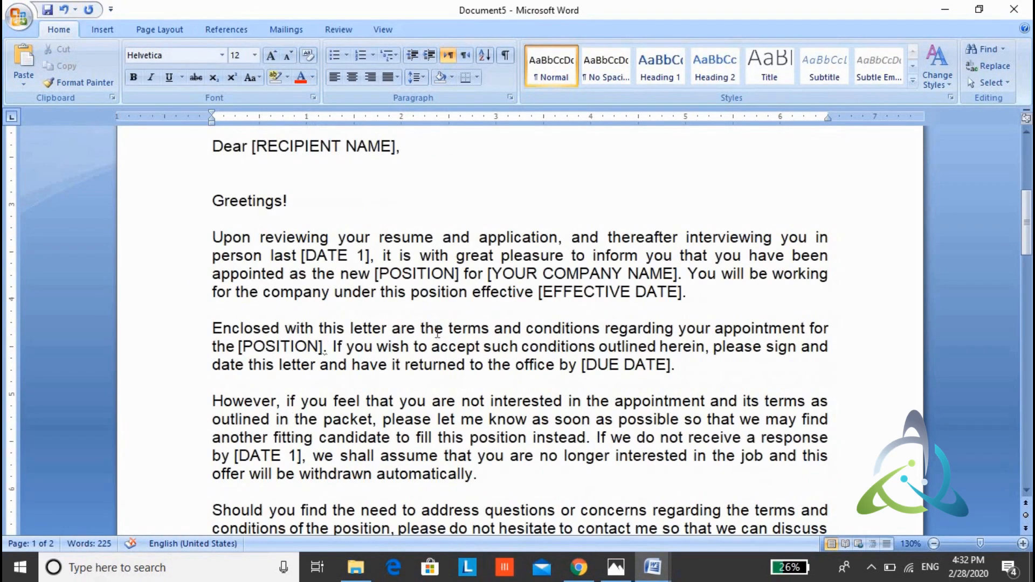
left_click(414, 307)
scroll(414, 307, "down", 4)
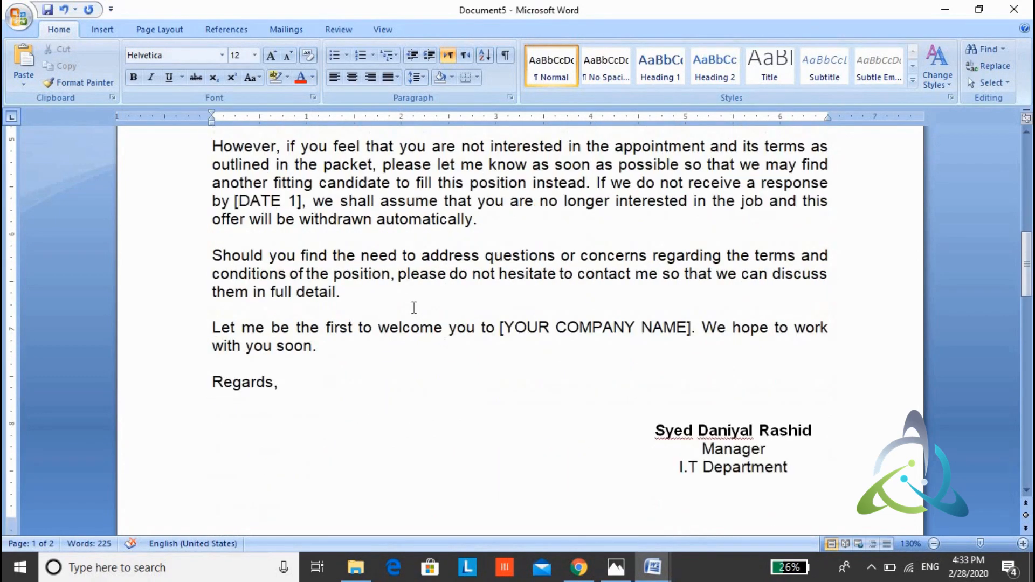
scroll(413, 307, "up", 7)
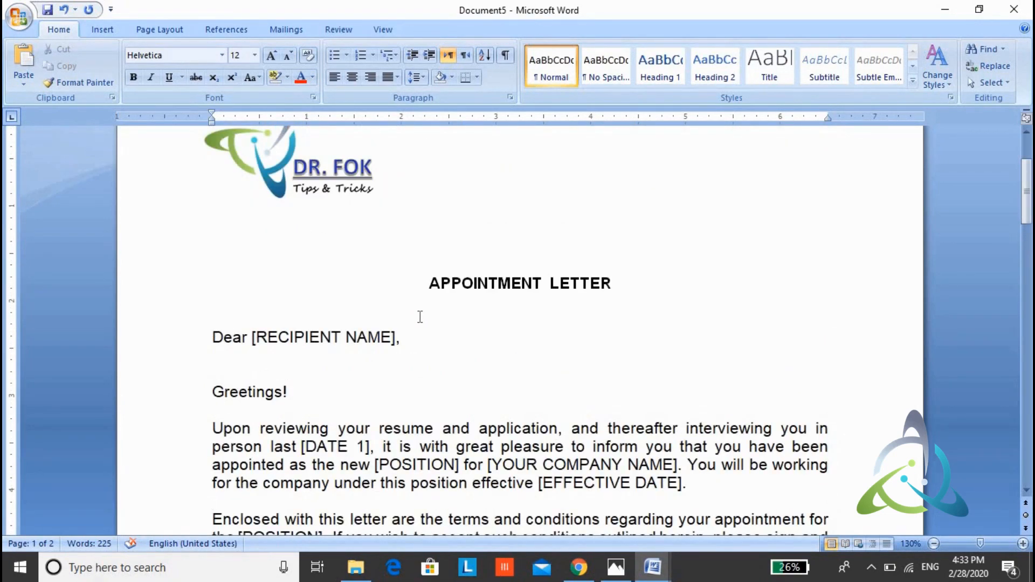
Step: Select the three-line signature block at the end of the letter and open the AutoCorrect options for it
scroll(420, 317, "down", 9)
mouse_move(659, 306)
left_mouse_down()
mouse_move(800, 306)
mouse_move(788, 339)
left_mouse_up()
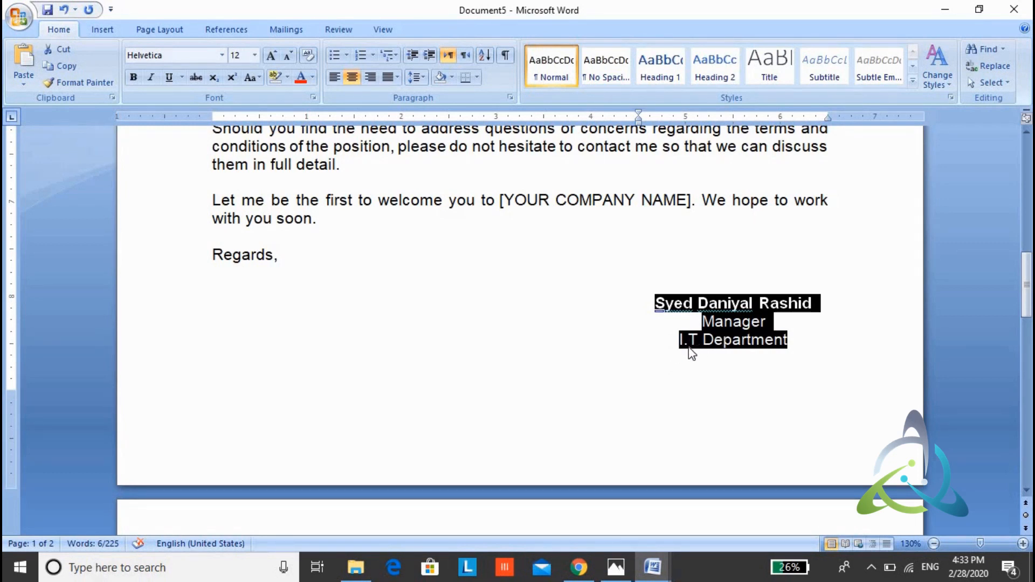
mouse_move(796, 340)
left_mouse_down()
mouse_move(725, 341)
mouse_move(658, 316)
left_mouse_up()
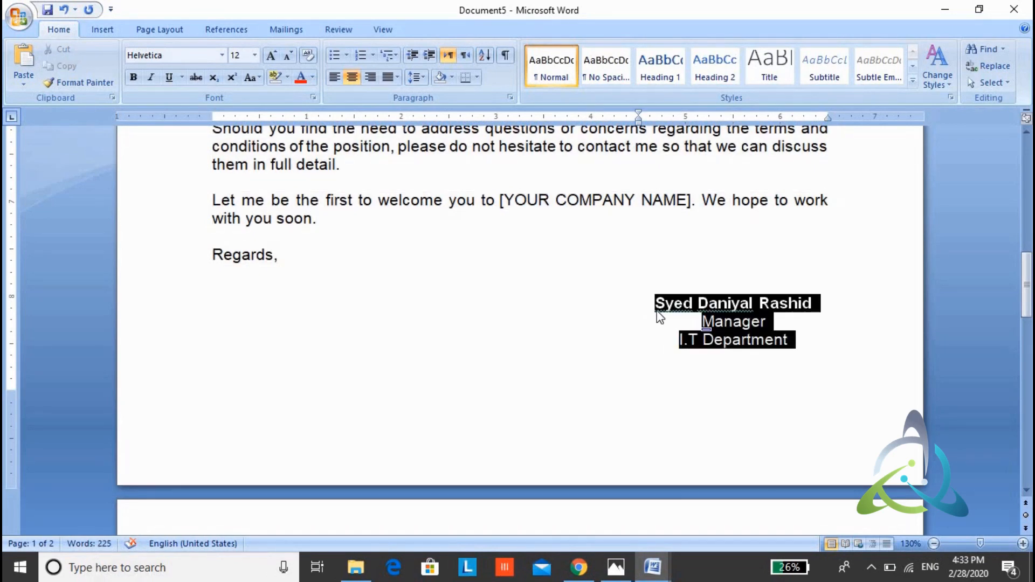
key("alt+t")
key("a")
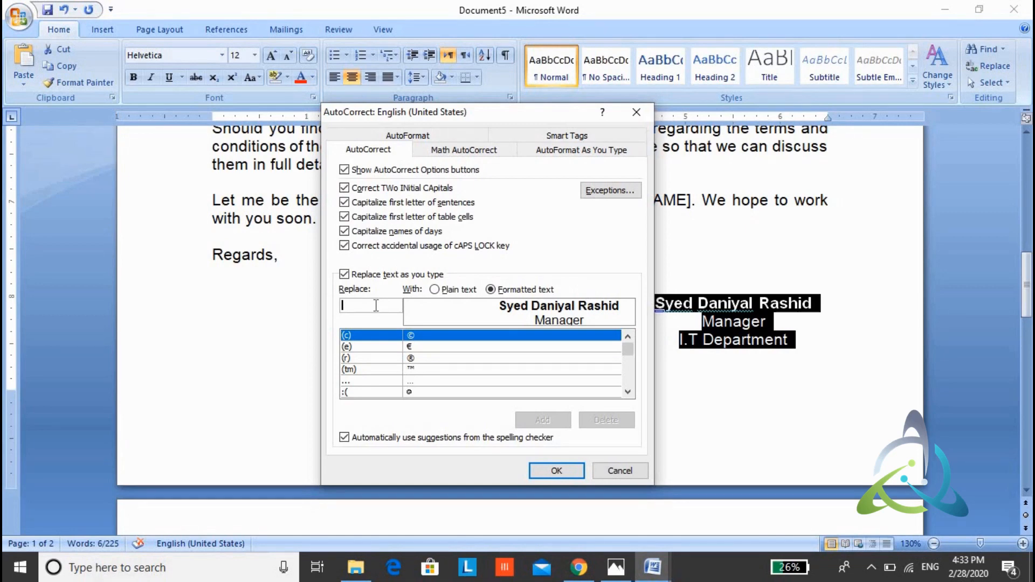
Step: Add an AutoCorrect entry that replaces SDR with the selected signature block as formatted text, accept the settings and deselect the block
type("s")
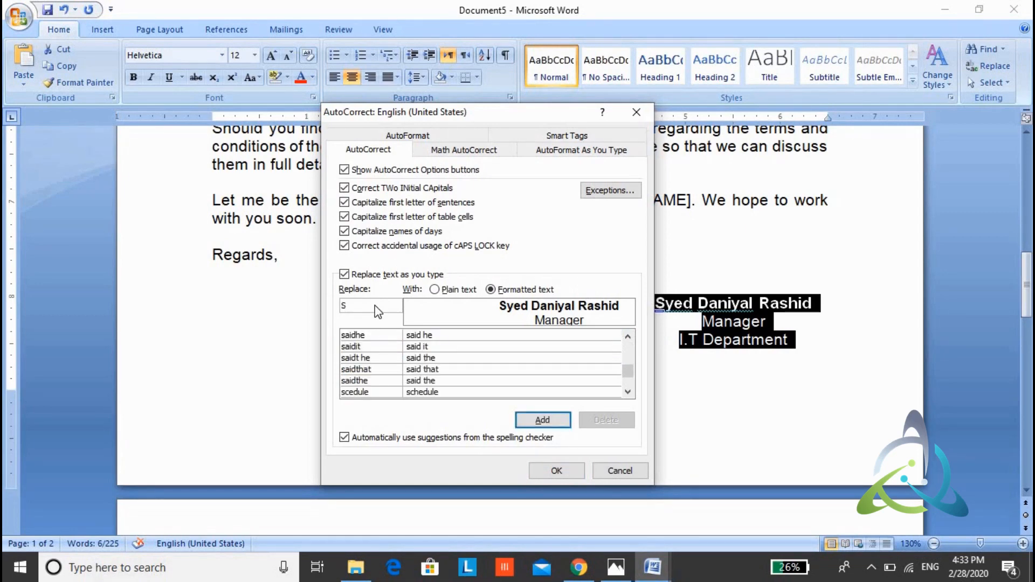
type("DR")
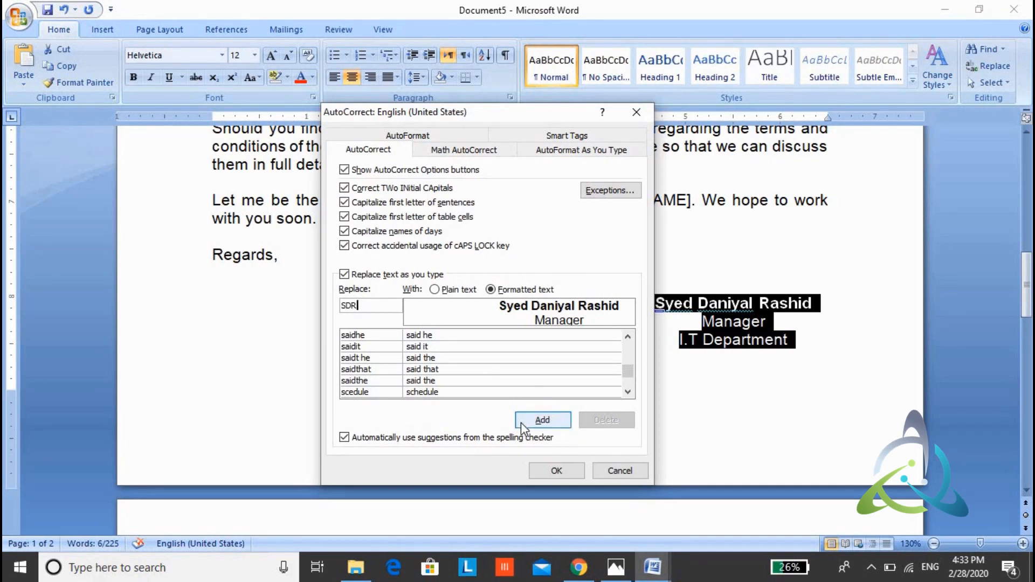
left_click(541, 420)
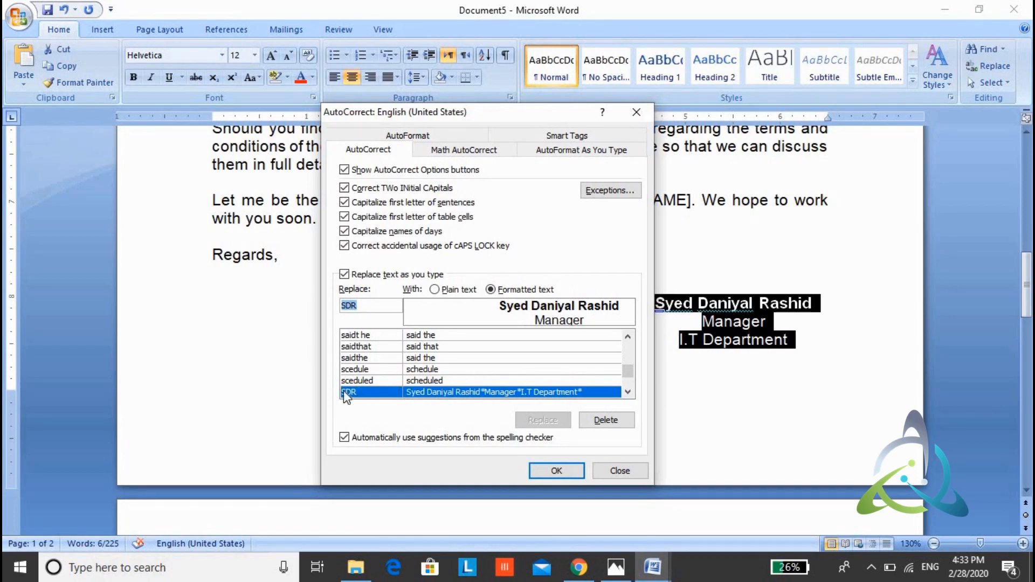
left_click(561, 469)
left_click(522, 423)
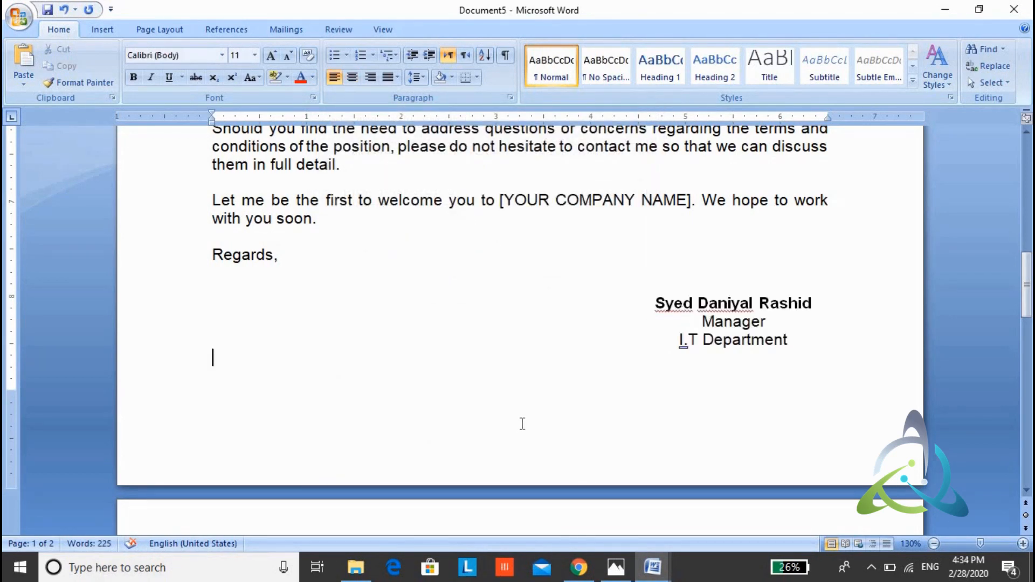
Step: Create a new blank document and insert the signature block using its AutoCorrect abbreviation SDR
key("ctrl+n")
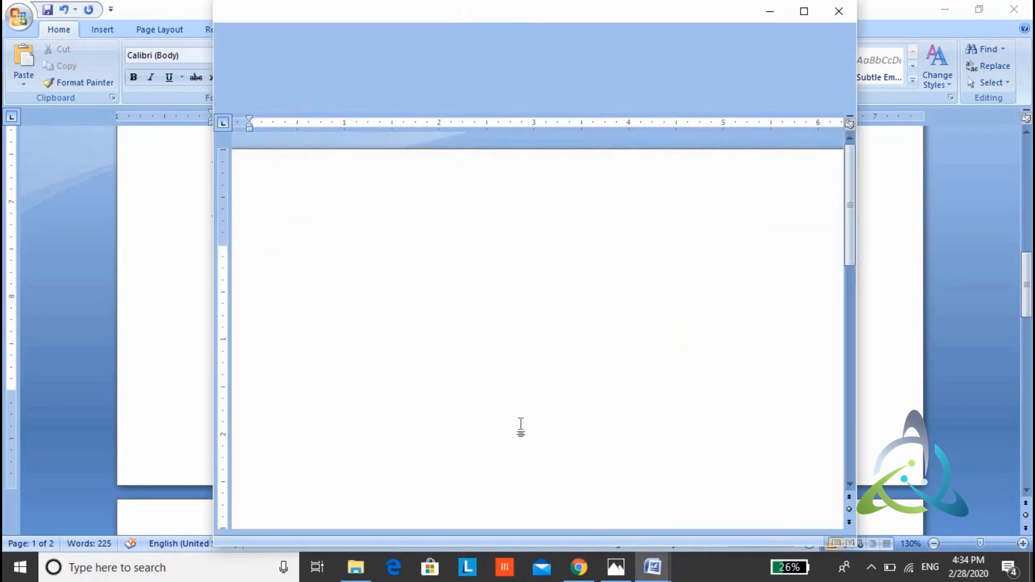
left_click(791, 27)
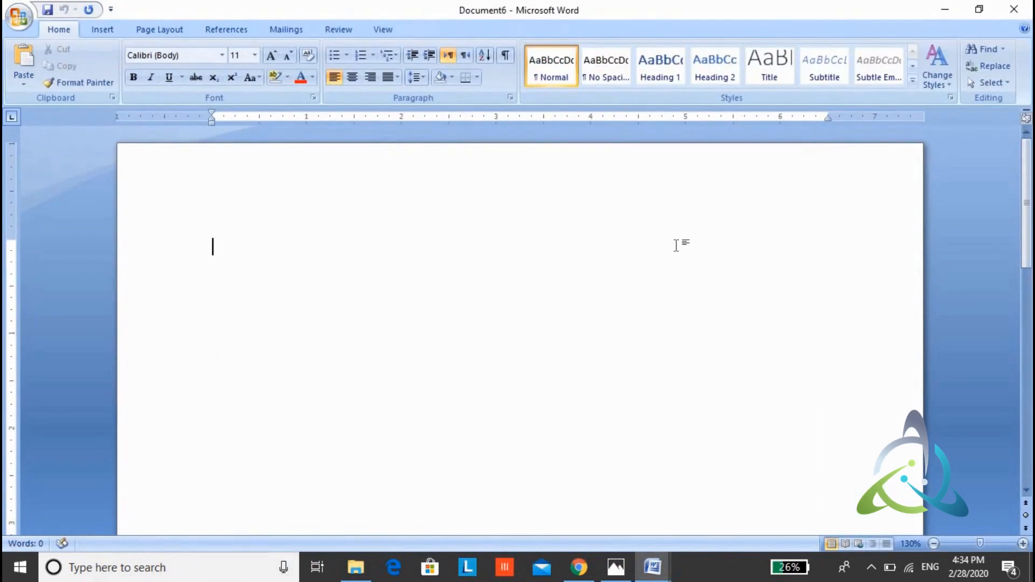
type("SDR")
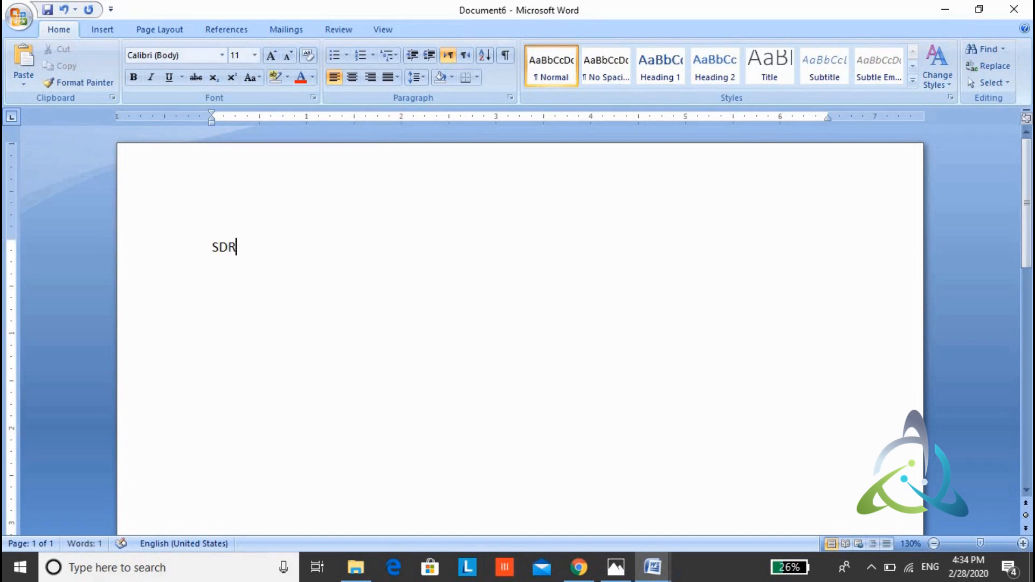
key("F3")
left_click_drag(790, 285, 649, 260)
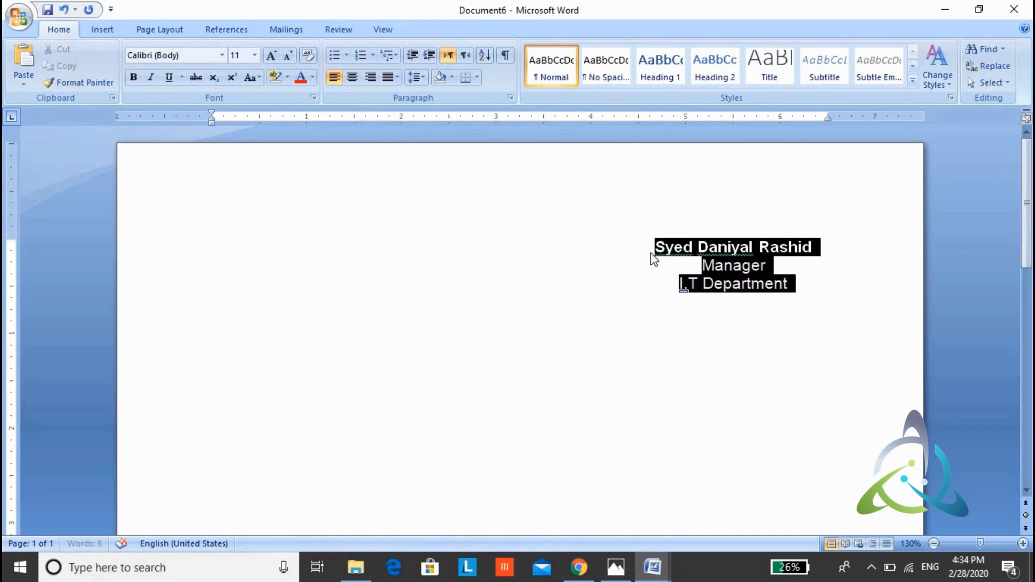
left_click(619, 317)
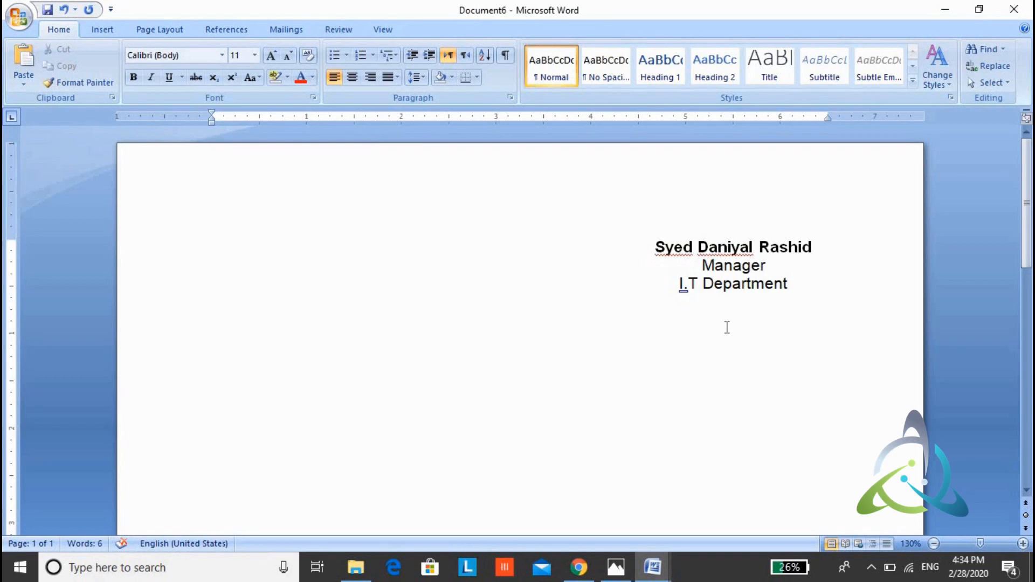
Step: Enter SDR on the line below the signature block and undo its automatic replacement to keep the literal abbreviation
type("SDR")
key("Return")
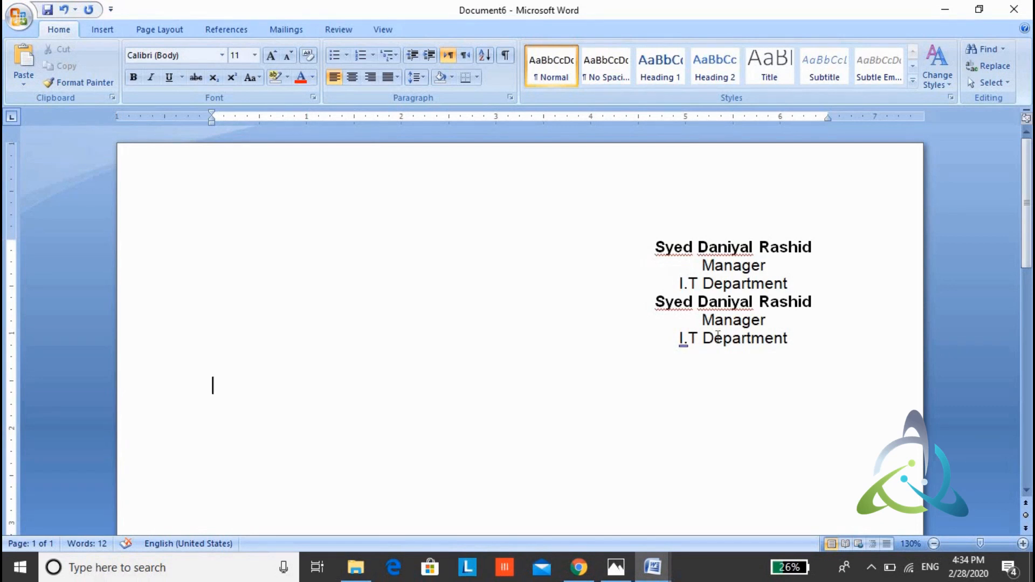
key("ctrl+z")
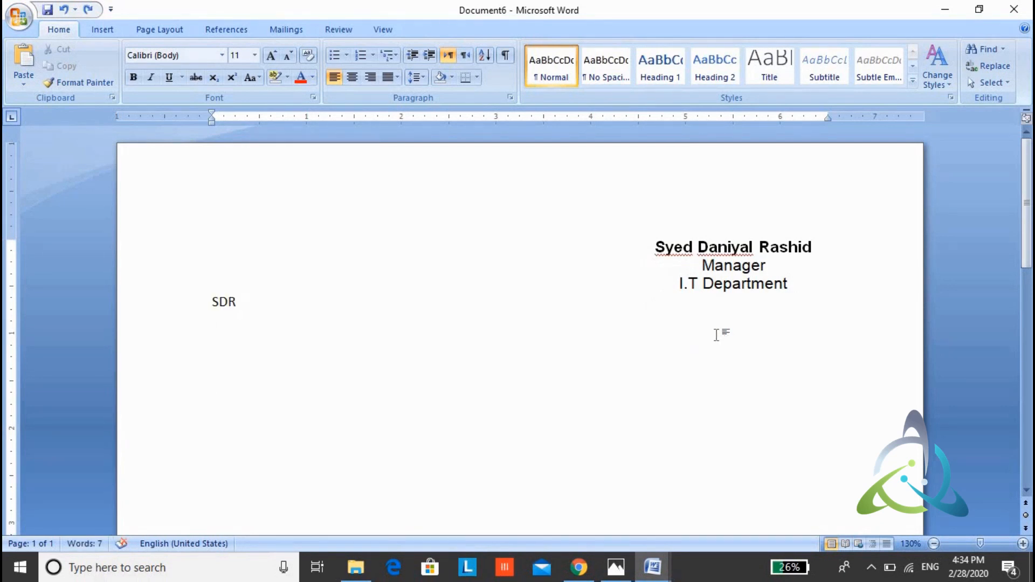
left_click(237, 302)
key("Return")
key("ctrl+z")
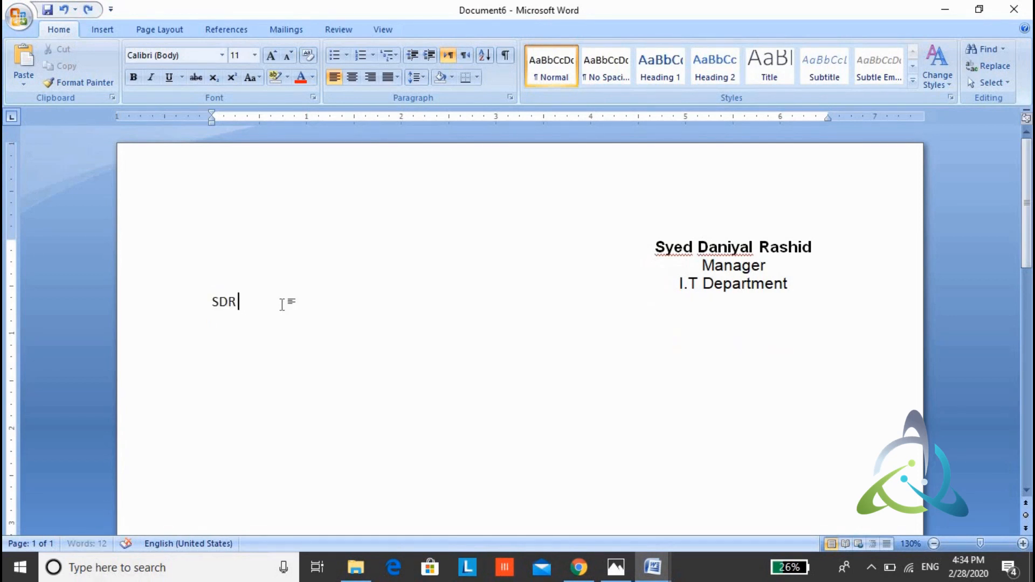
Step: Continue the line after the literal SDR with the text ASDFASDF and start a new line
type("ASDFASDF")
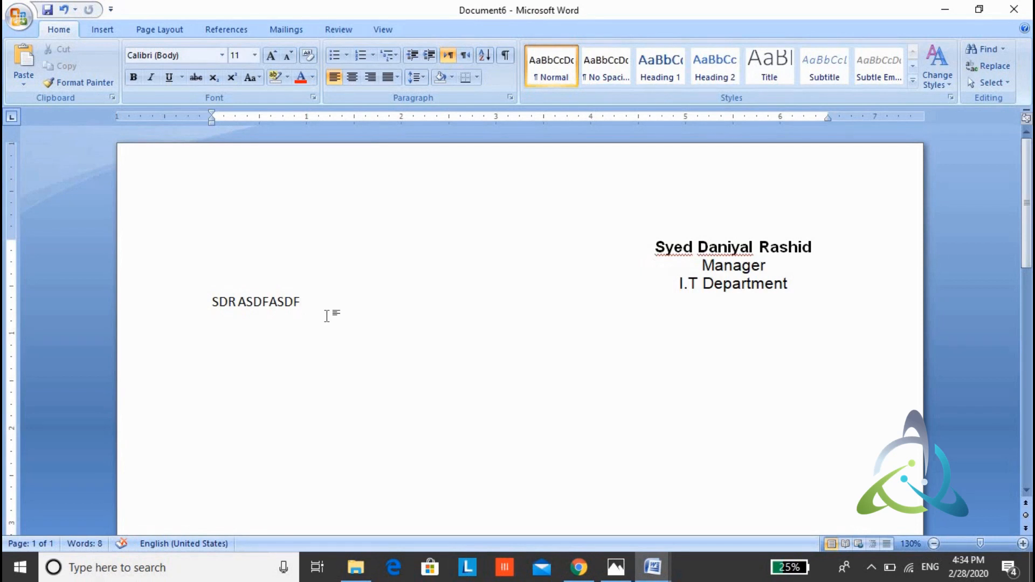
key("Return")
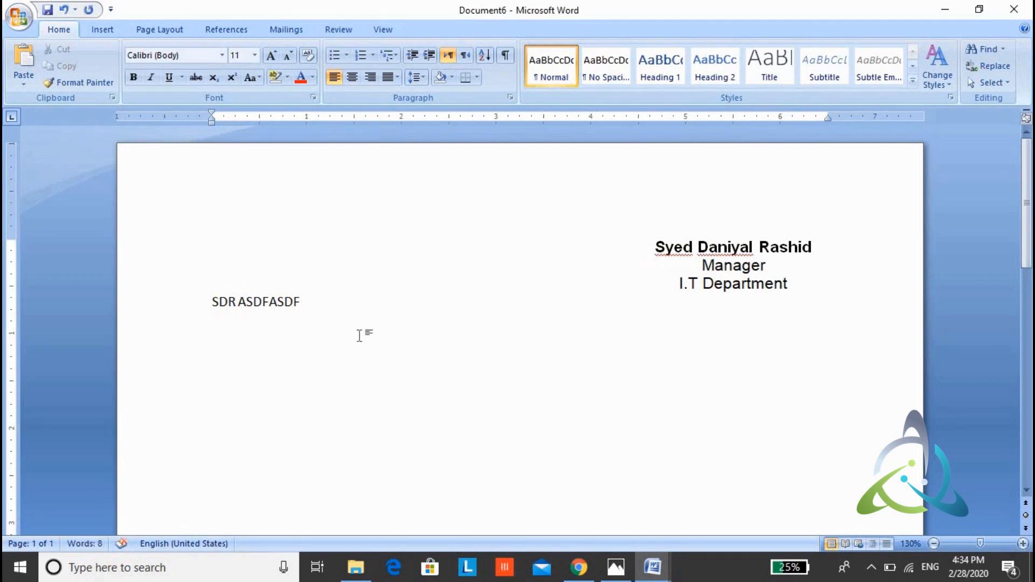